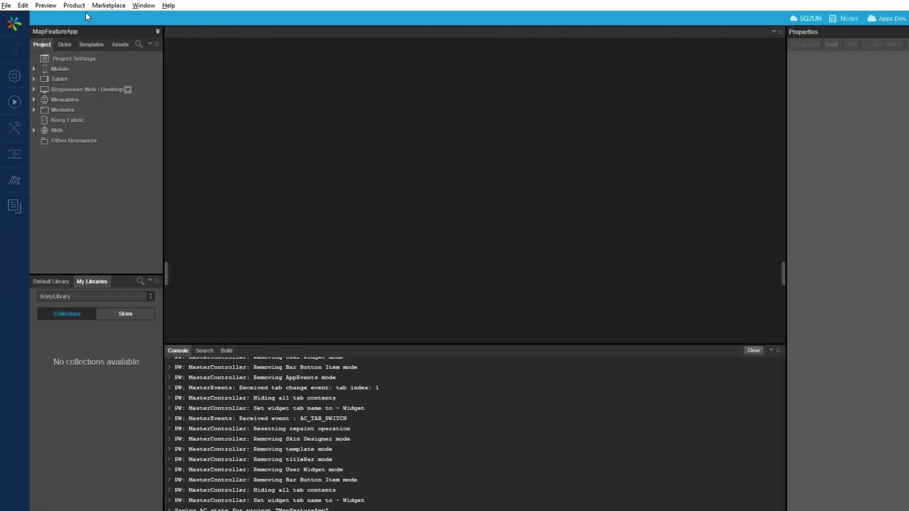
Create a new project from the sample apps, choosing Employee Directory to import.
{"action": "left_click", "coordinate": [7, 6]}
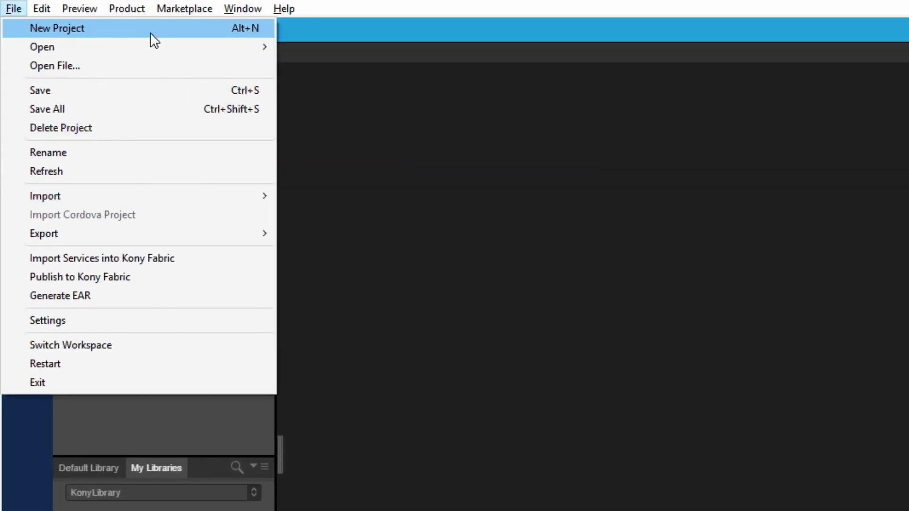
{"action": "left_click", "coordinate": [33, 17]}
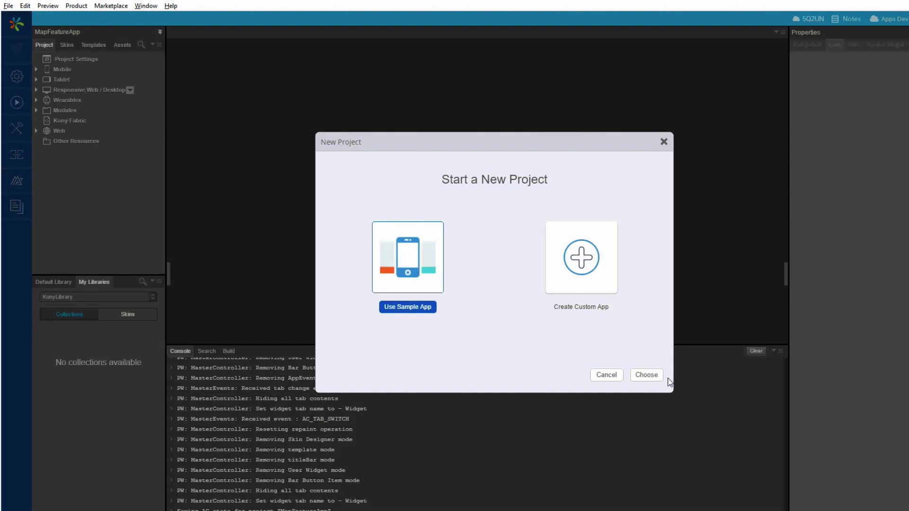
{"action": "left_click", "coordinate": [646, 375]}
{"action": "mouse_move", "coordinate": [387, 242]}
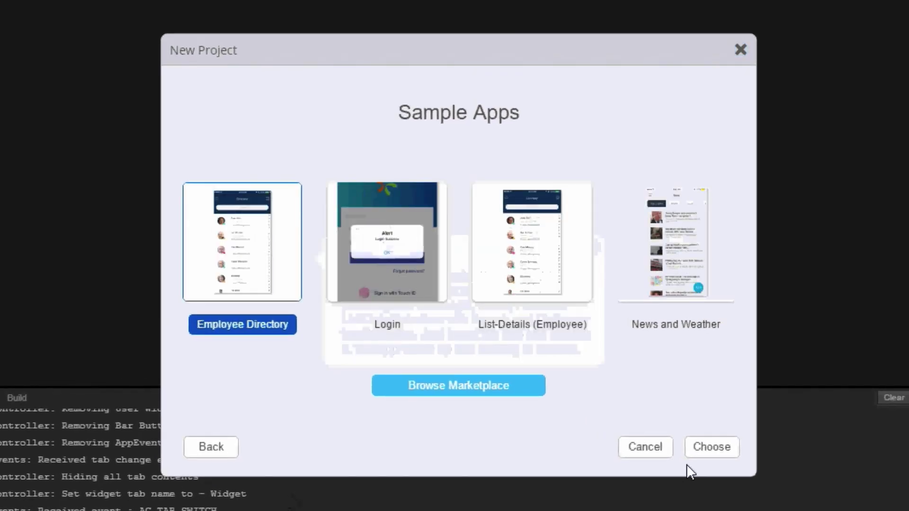
{"action": "left_click", "coordinate": [710, 446]}
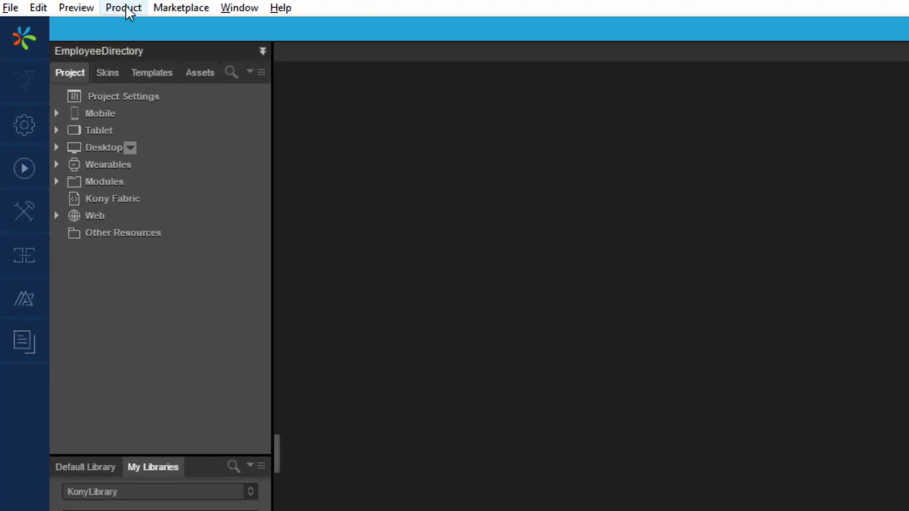
Build EmployeeDirectory for Mobile Android Native, confirm completion and view the Console log.
{"action": "left_click", "coordinate": [128, 10]}
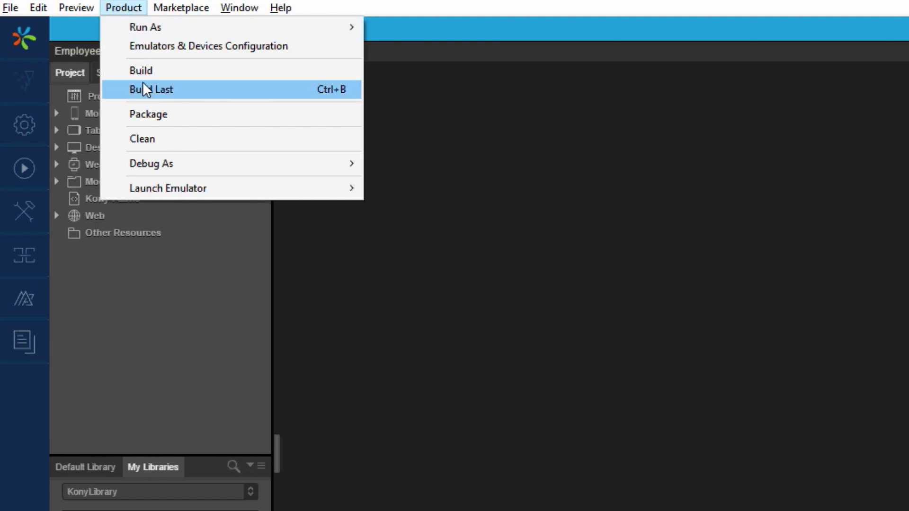
{"action": "left_click", "coordinate": [122, 66]}
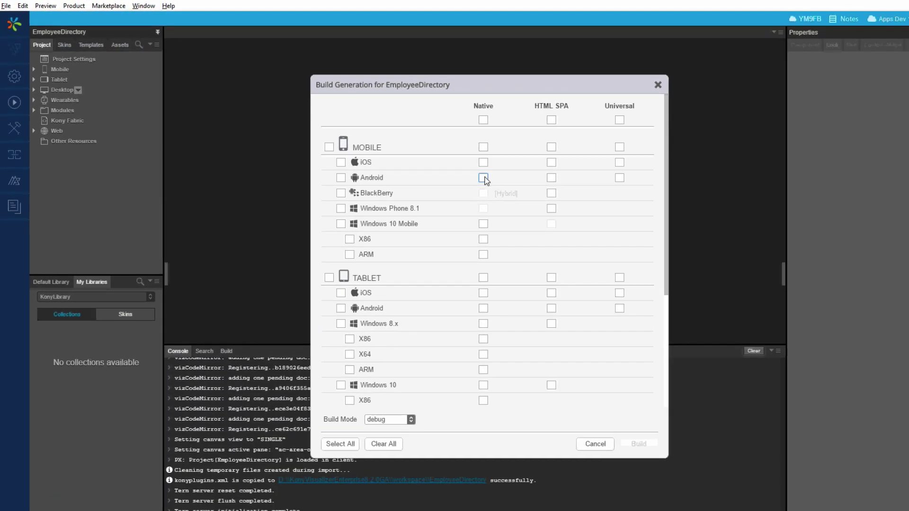
{"action": "left_click", "coordinate": [483, 178]}
{"action": "left_click", "coordinate": [637, 444]}
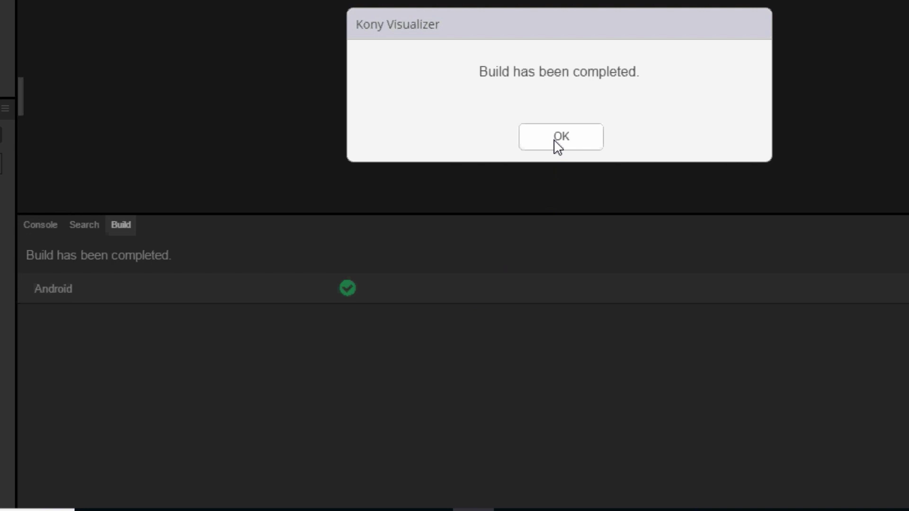
{"action": "left_click", "coordinate": [560, 137]}
{"action": "left_click", "coordinate": [37, 224]}
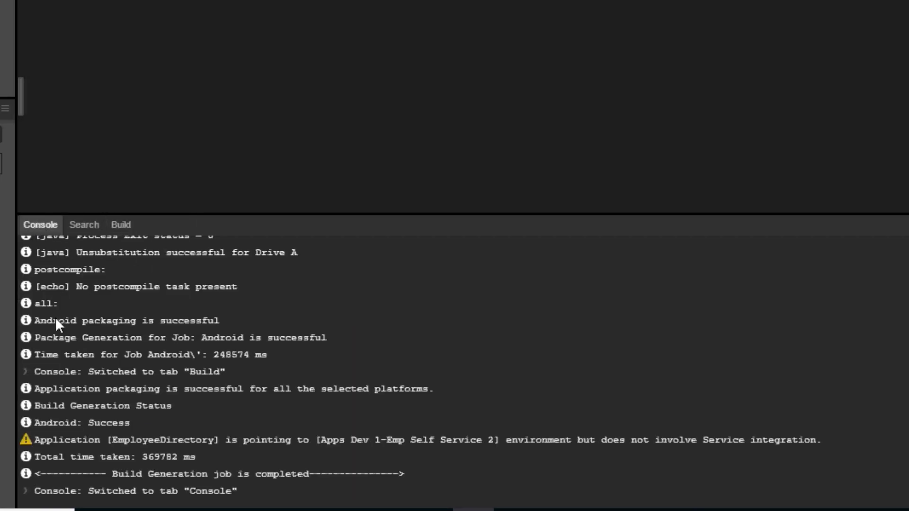
{"action": "scroll", "coordinate": [262, 387], "scroll_direction": "up", "scroll_amount": 3}
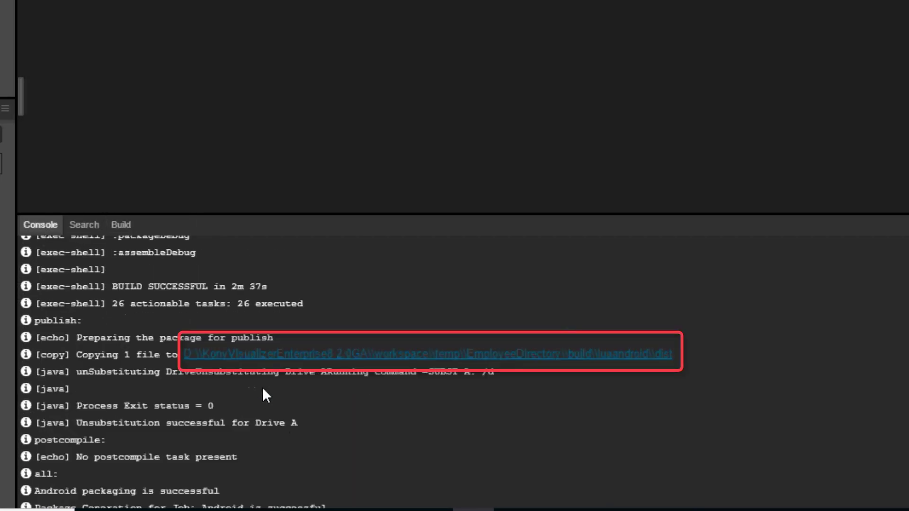
Show luavmandroid.apk in the dist output folder opened from the console link.
{"action": "left_click", "coordinate": [507, 355]}
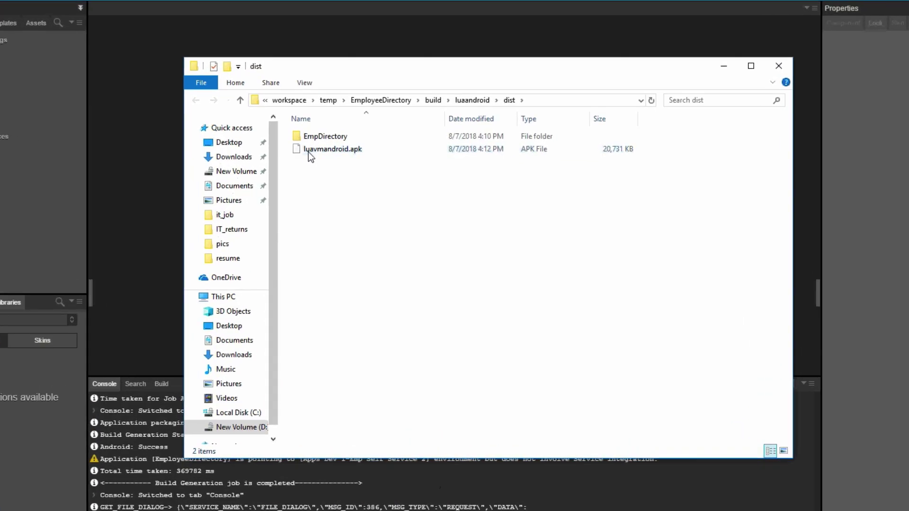
{"action": "left_click", "coordinate": [308, 152]}
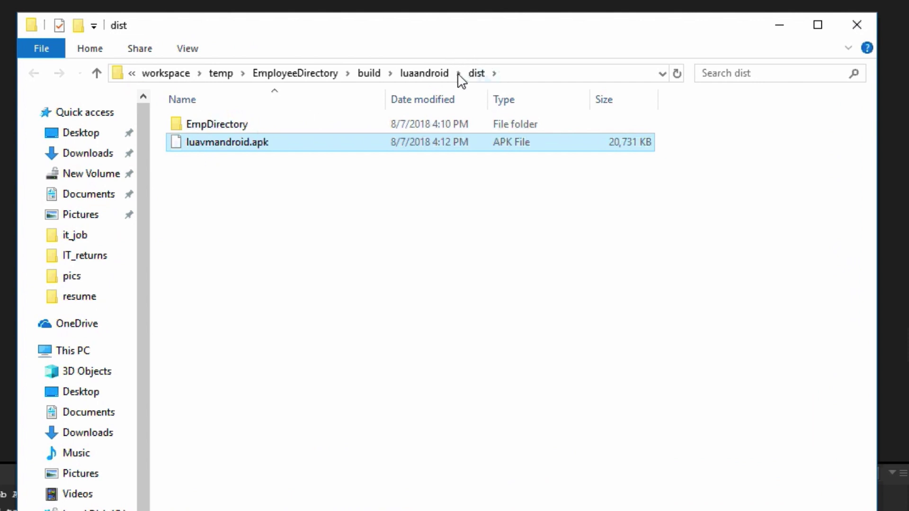